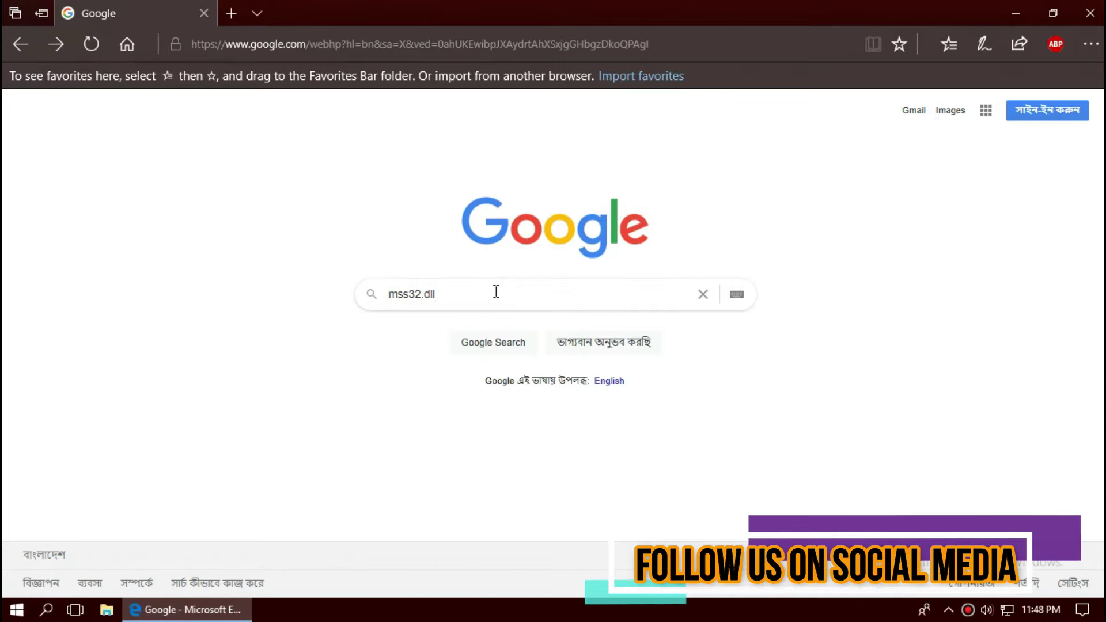
# Search for mss32.dll and open the DLL-files.com page listing its downloadable versions
pyautogui.click(496, 292)
pyautogui.press('Return')
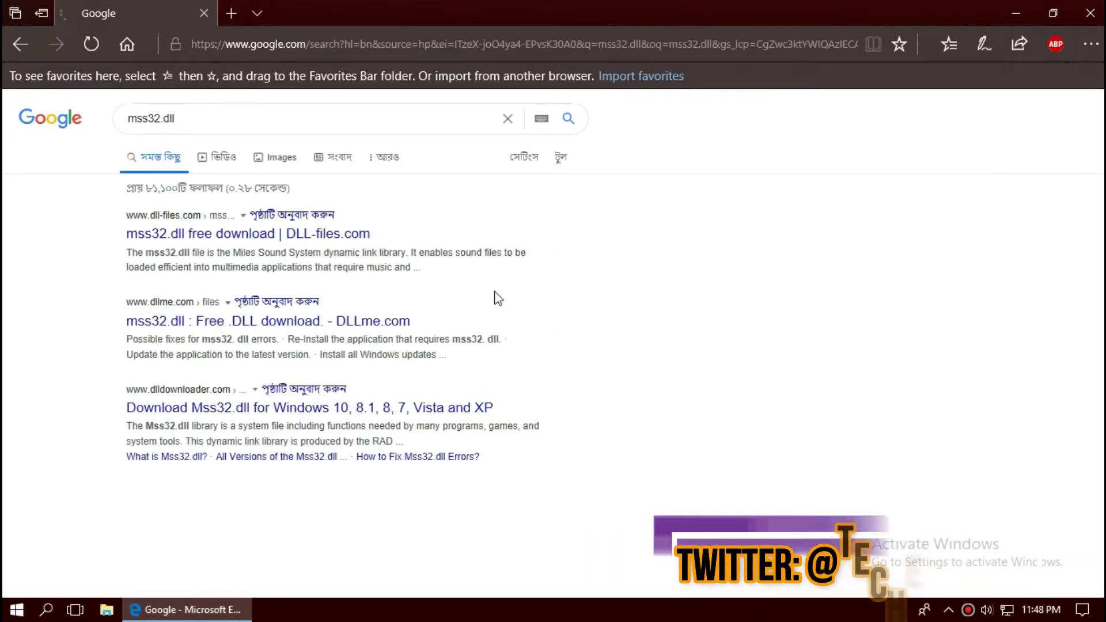
pyautogui.click(243, 234)
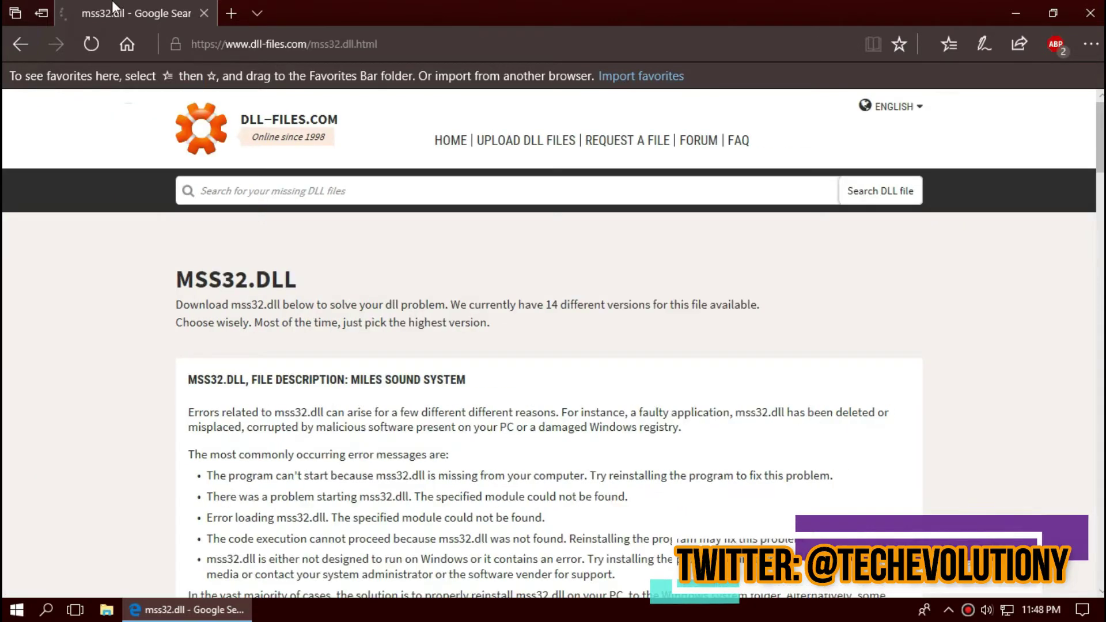
pyautogui.scroll(-15, 298, 259)
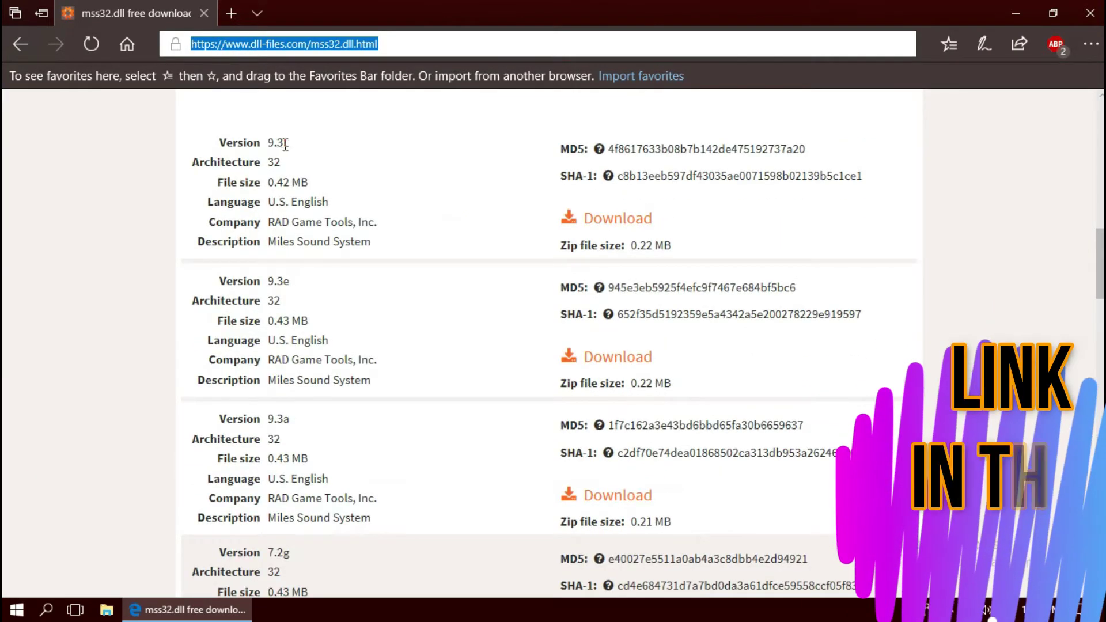
pyautogui.scroll(-5, 290, 516)
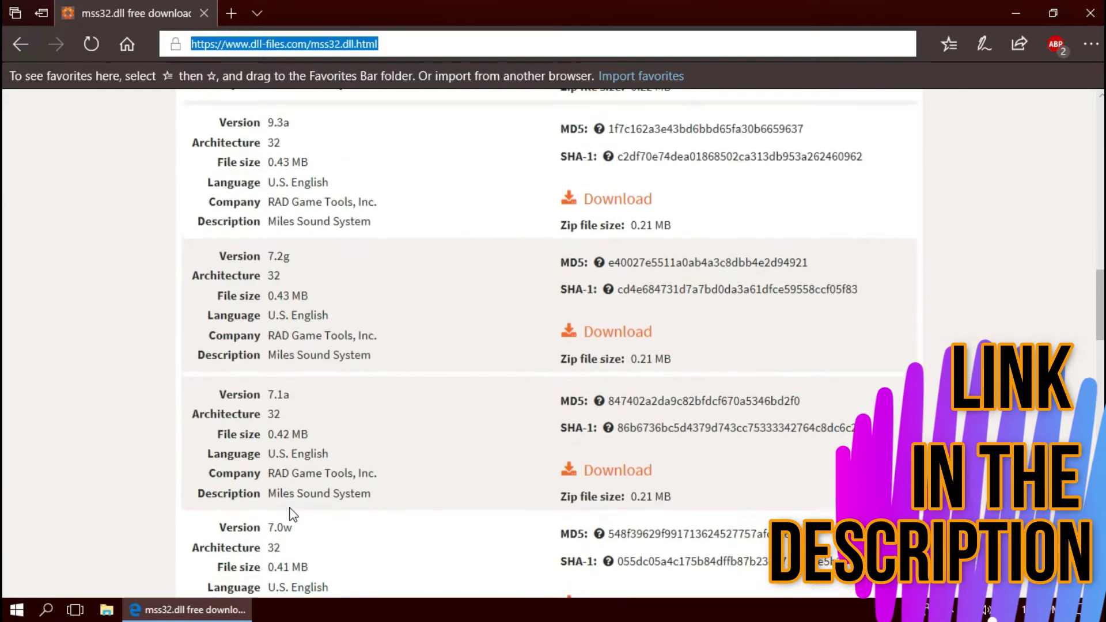
pyautogui.scroll(10, 291, 514)
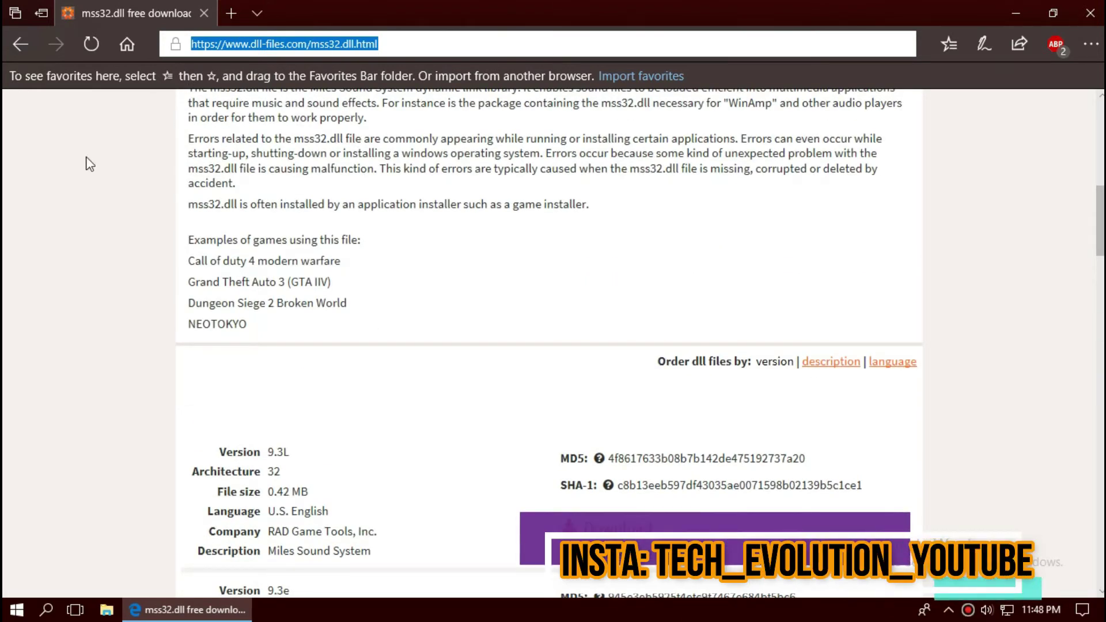
# Launch System Information from a 'system' Start search and confirm the System Type is x64-based PC
pyautogui.click(5, 614)
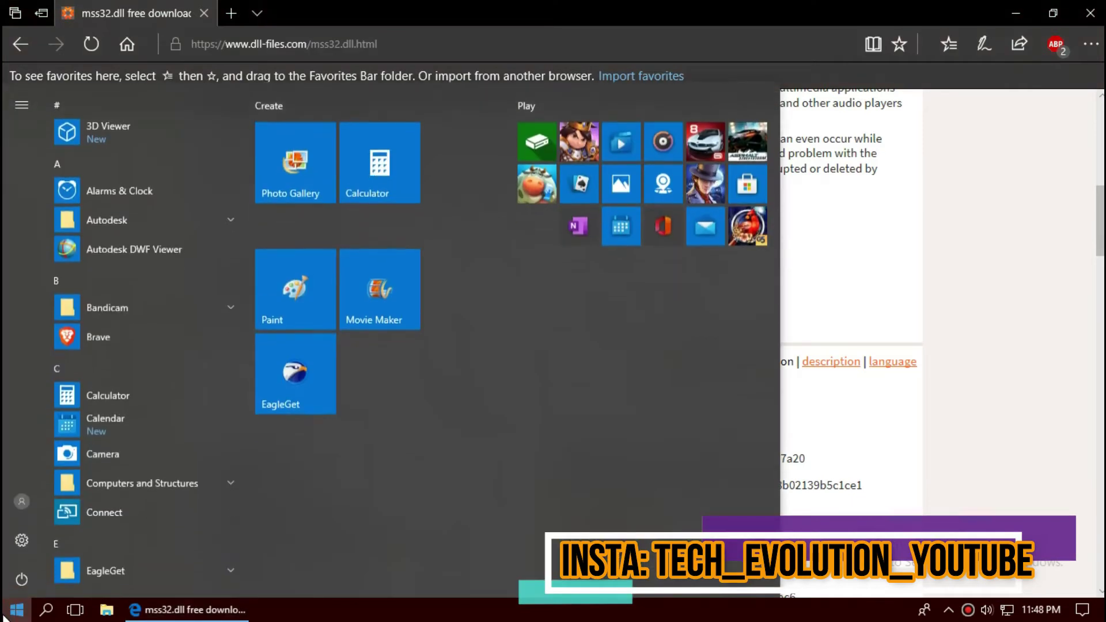
pyautogui.write('syst')
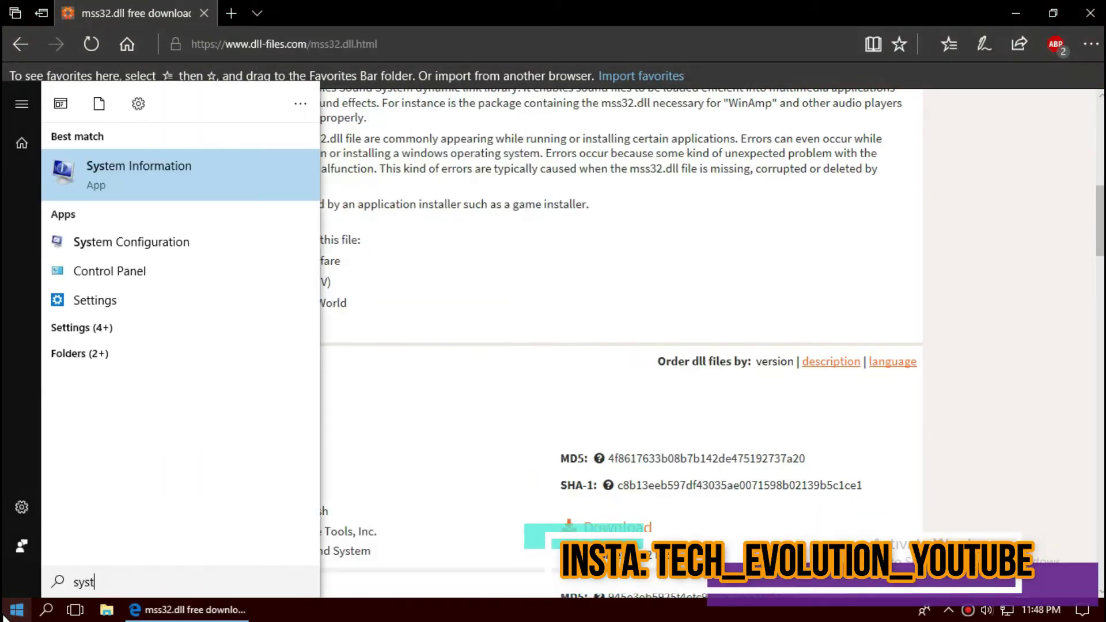
pyautogui.write('em')
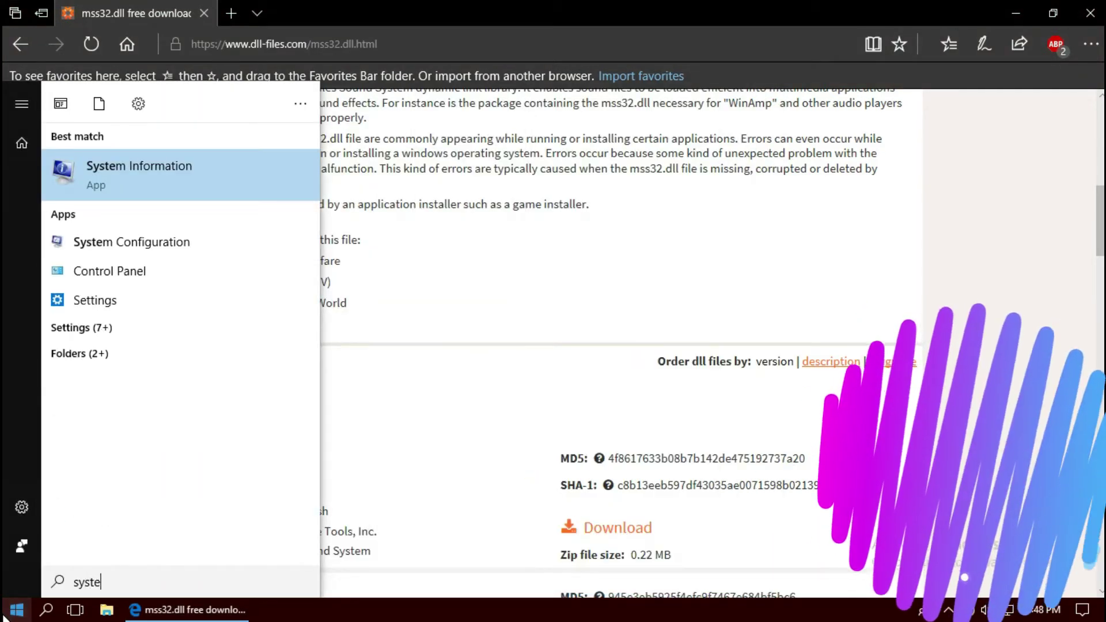
pyautogui.press('Return')
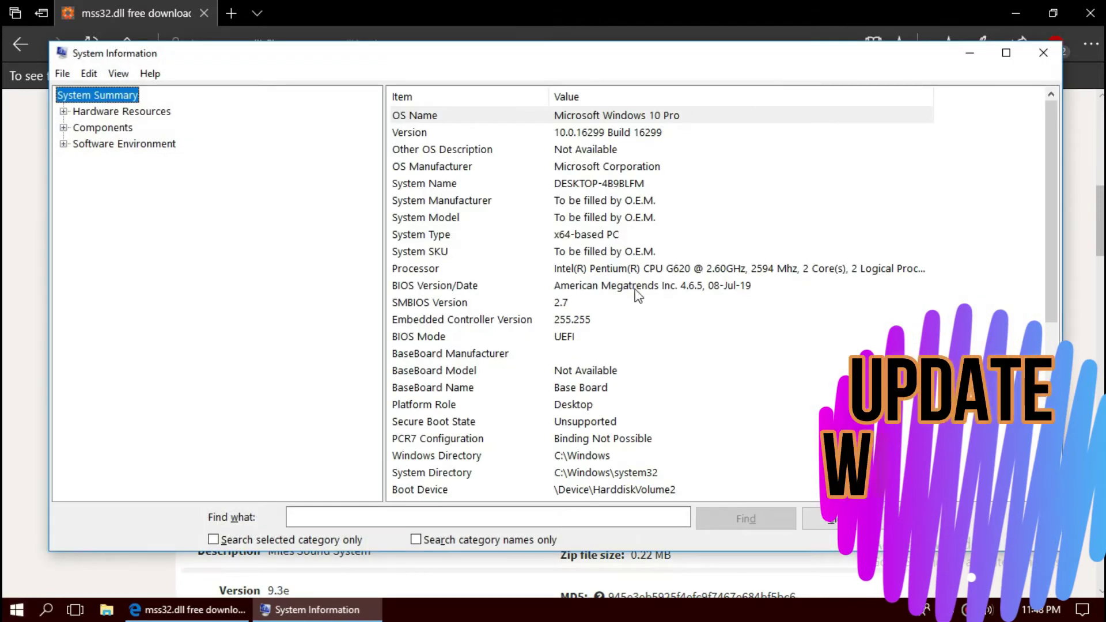
pyautogui.scroll(-1, 599, 276)
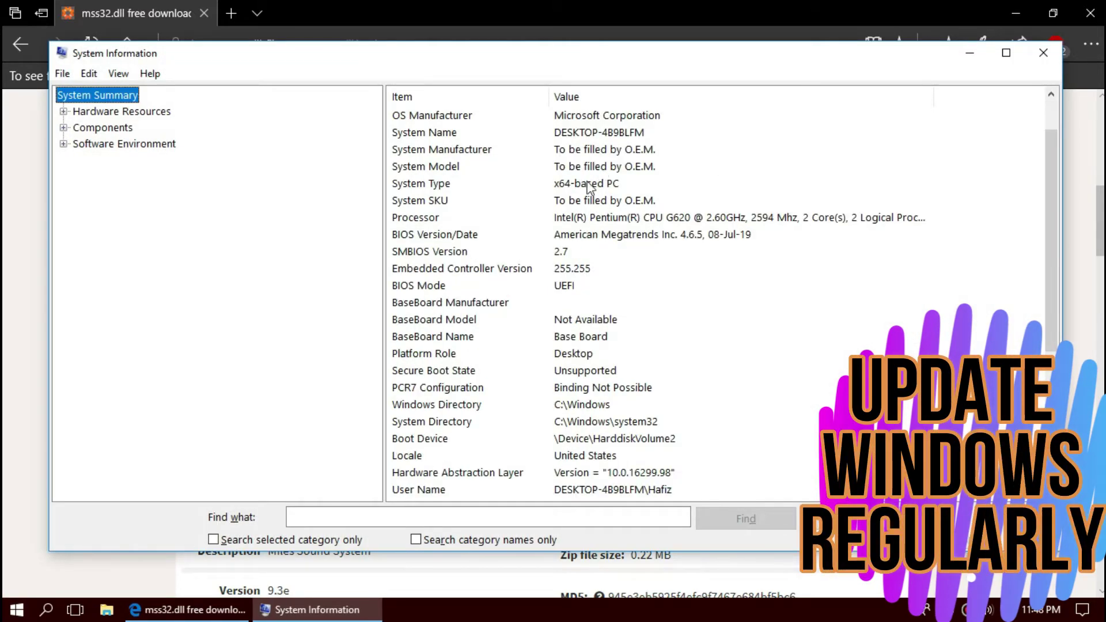
pyautogui.click(575, 217)
pyautogui.click(578, 184)
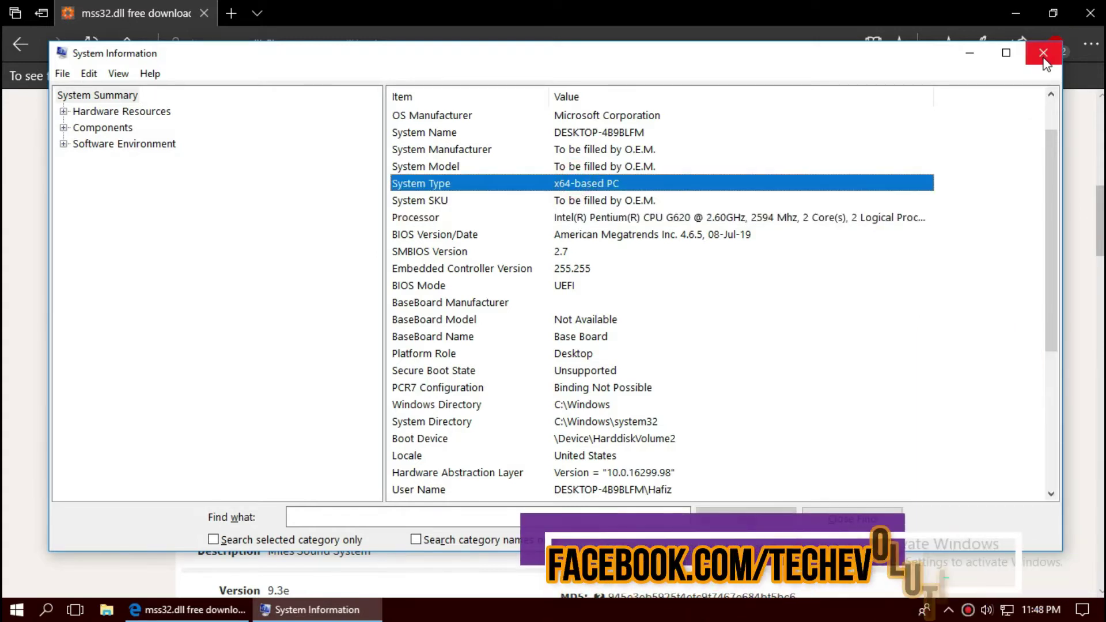
# Close System Information and download mss32.dll version 9.3L as mss32.zip (222 KB) from DLL-files.com
pyautogui.click(1044, 54)
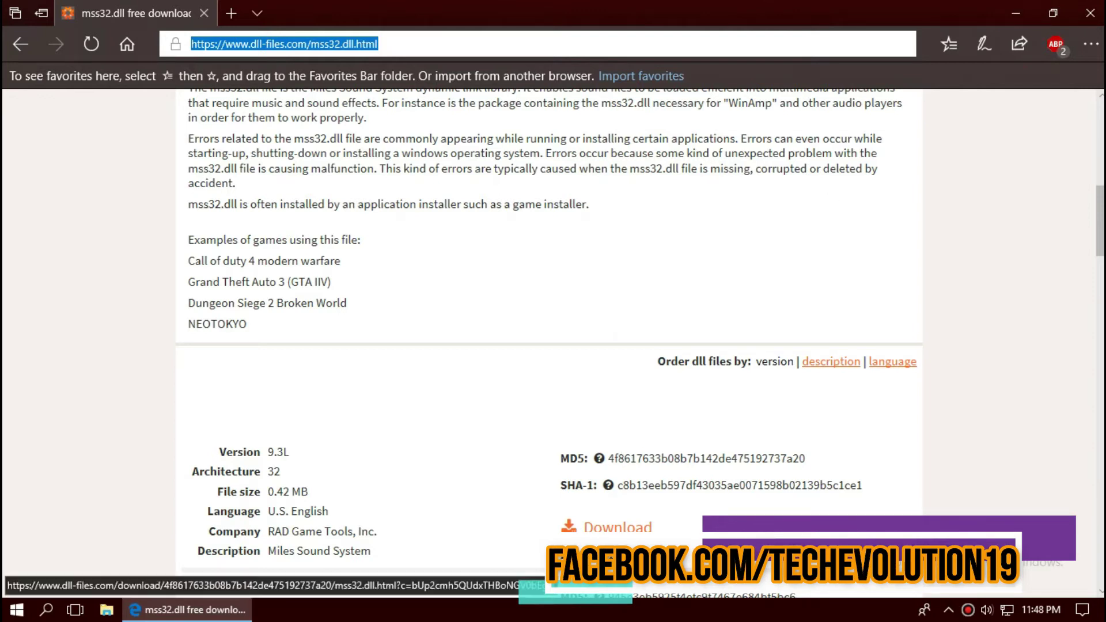
pyautogui.scroll(-1, 625, 455)
pyautogui.click(586, 464)
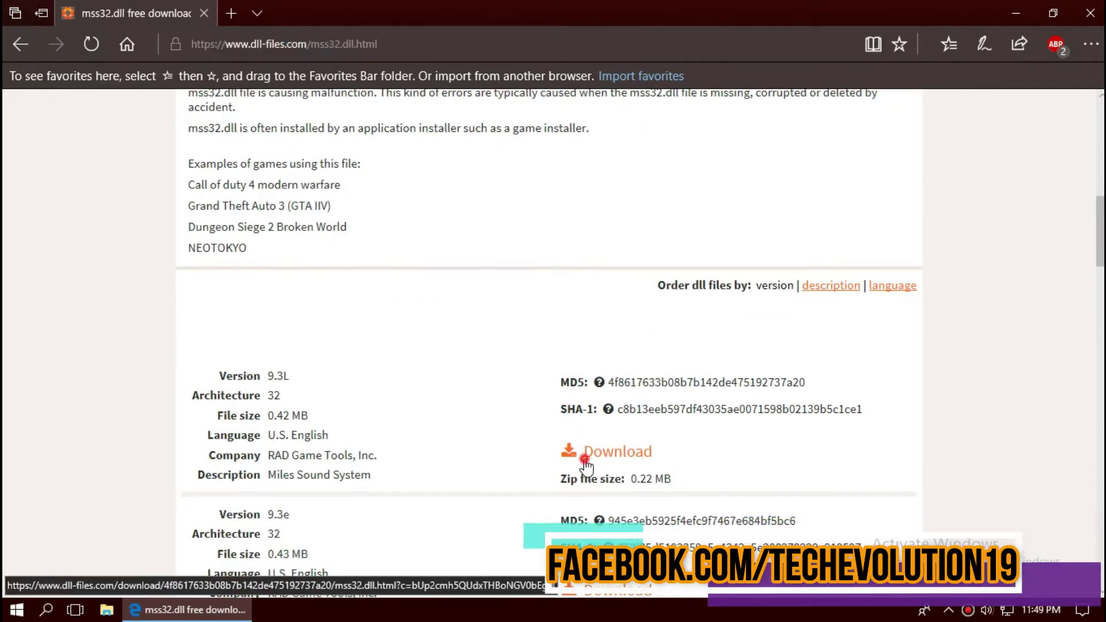
pyautogui.scroll(-8, 507, 468)
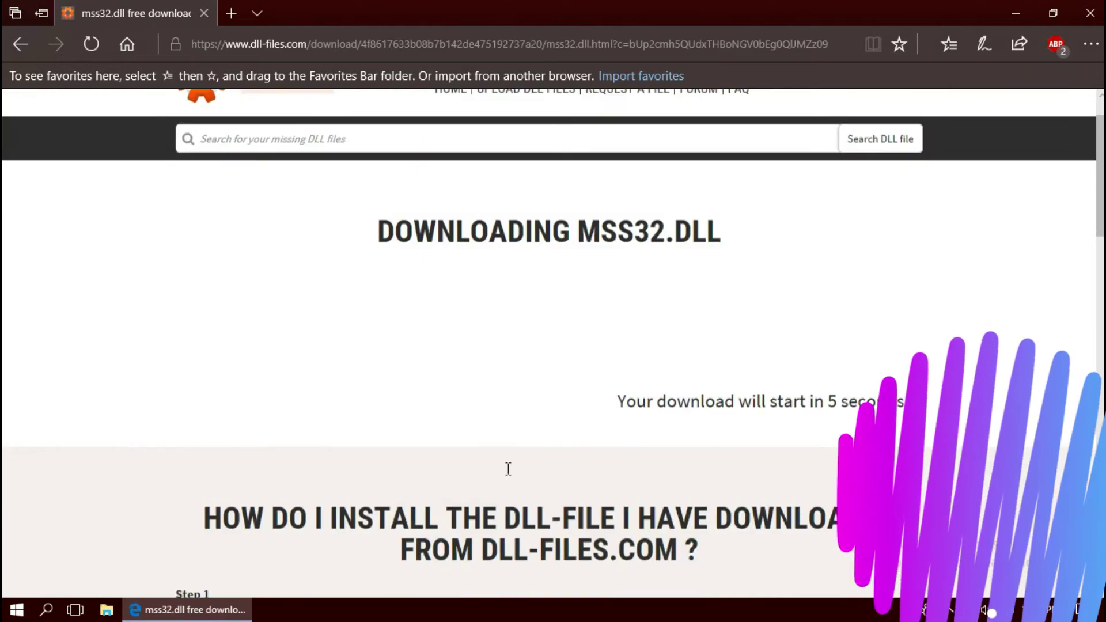
pyautogui.scroll(-2, 511, 467)
pyautogui.scroll(-5, 371, 489)
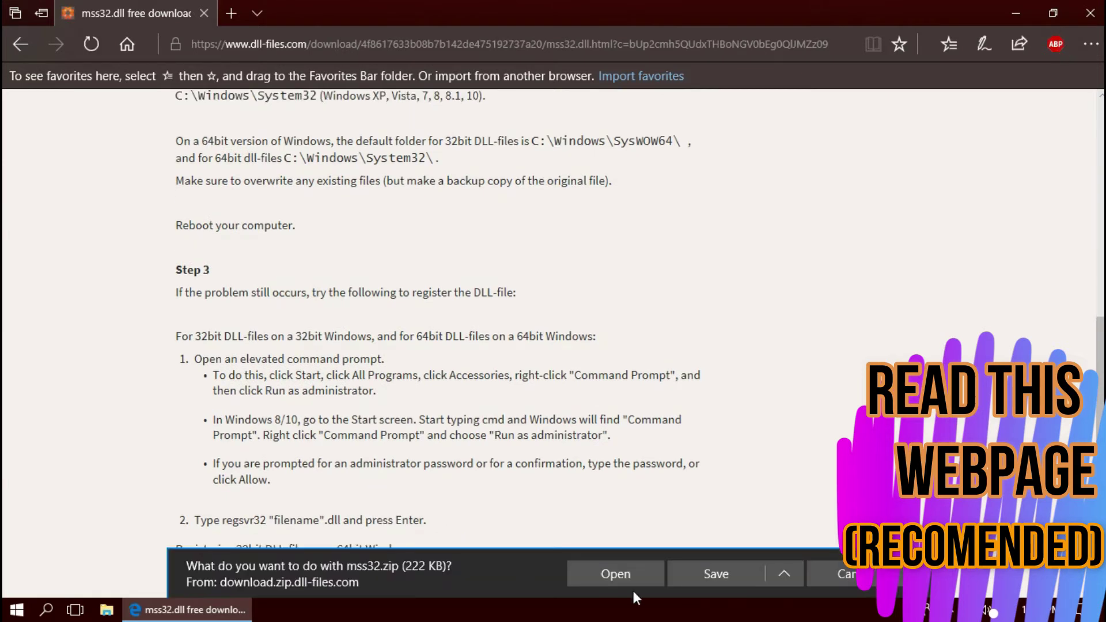
# Open the downloaded mss32.zip in WinRAR, select mss32.dll, and minimize Edge
pyautogui.click(604, 575)
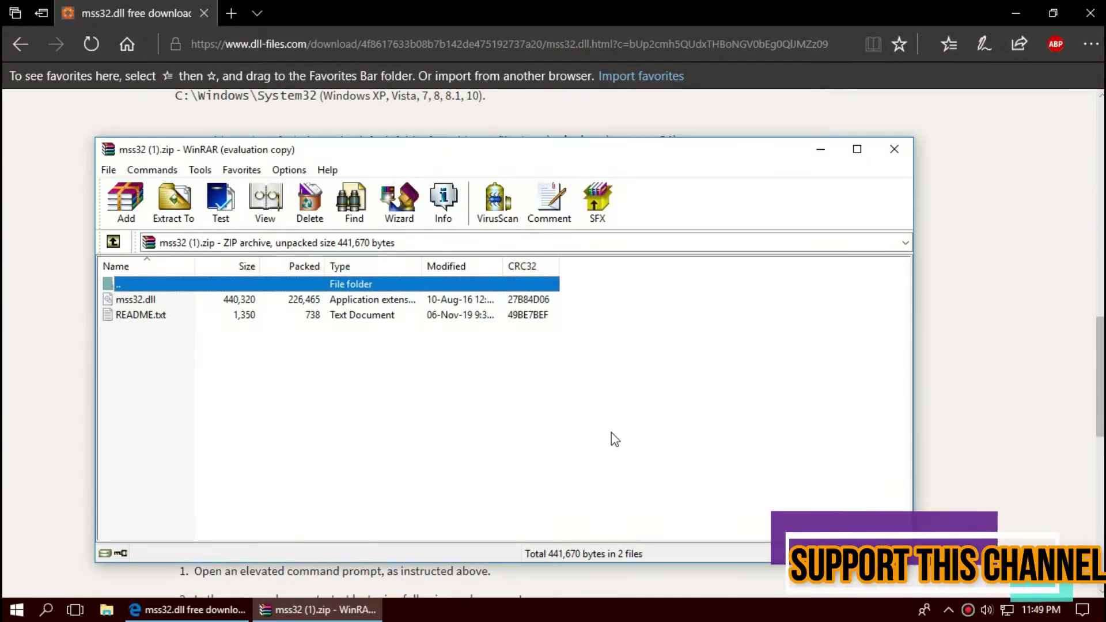
pyautogui.click(141, 300)
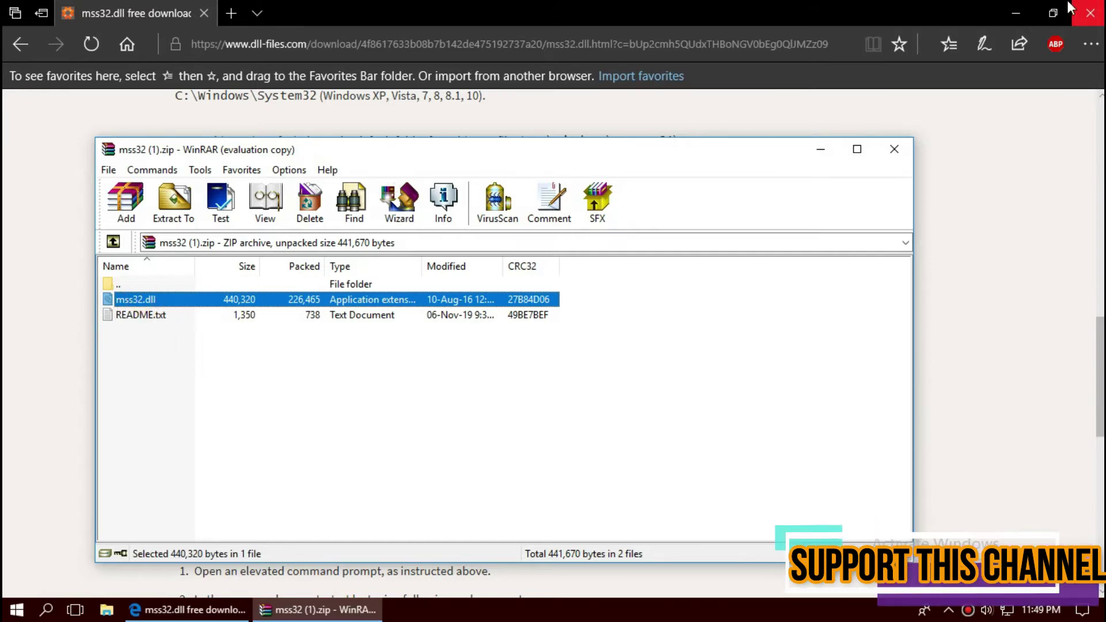
pyautogui.click(1016, 13)
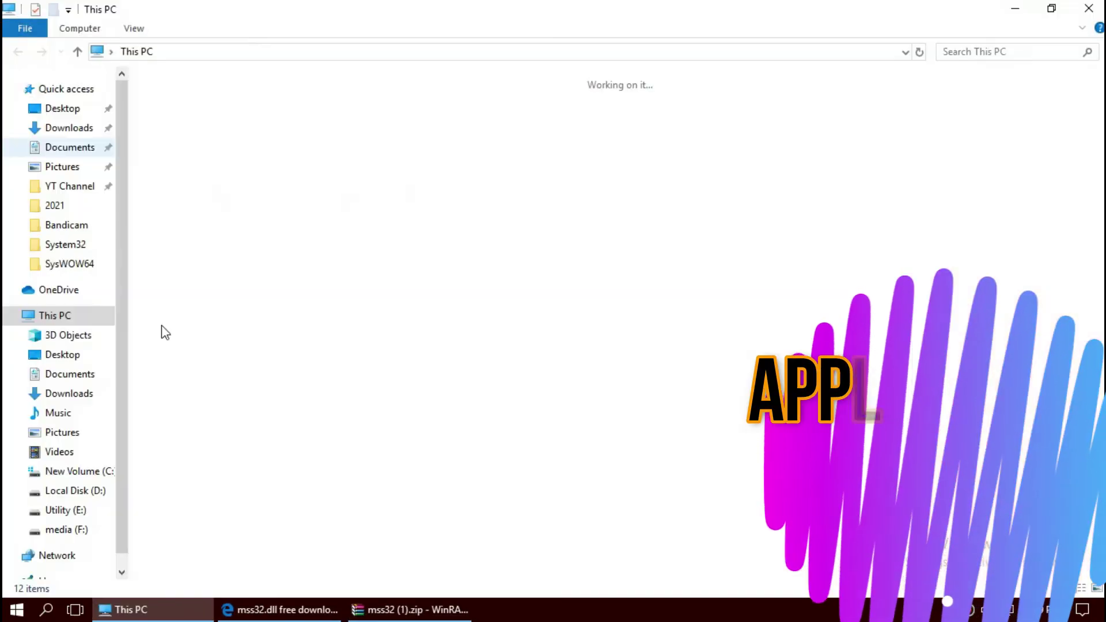
# Navigate File Explorer to C:\Windows\System32
pyautogui.click(213, 226)
pyautogui.doubleClick(213, 227)
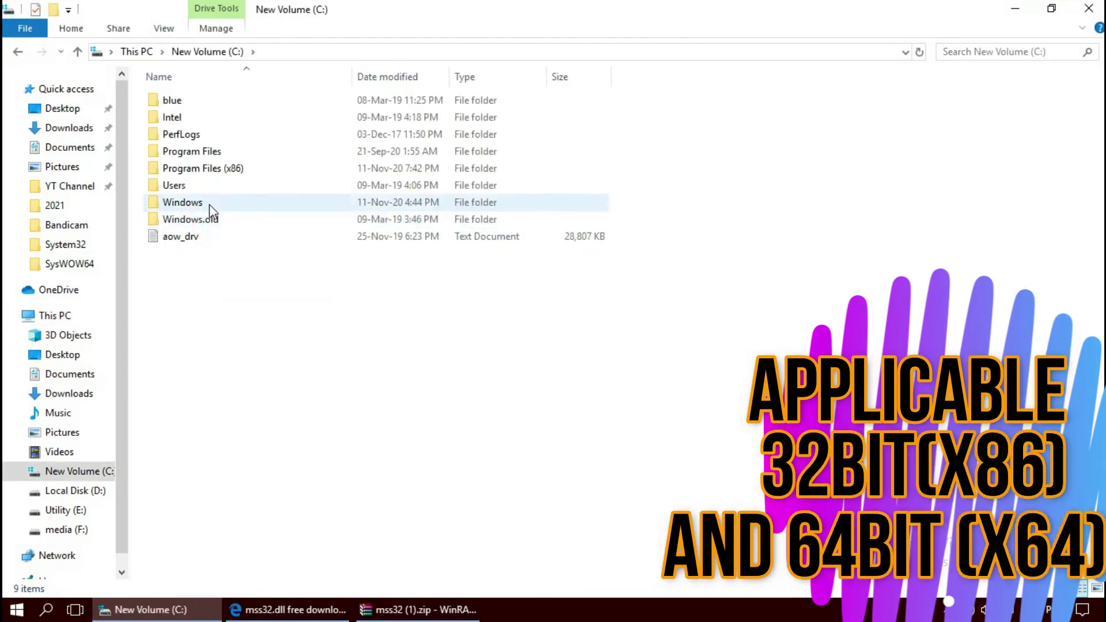
pyautogui.doubleClick(209, 204)
pyautogui.scroll(-13, 277, 377)
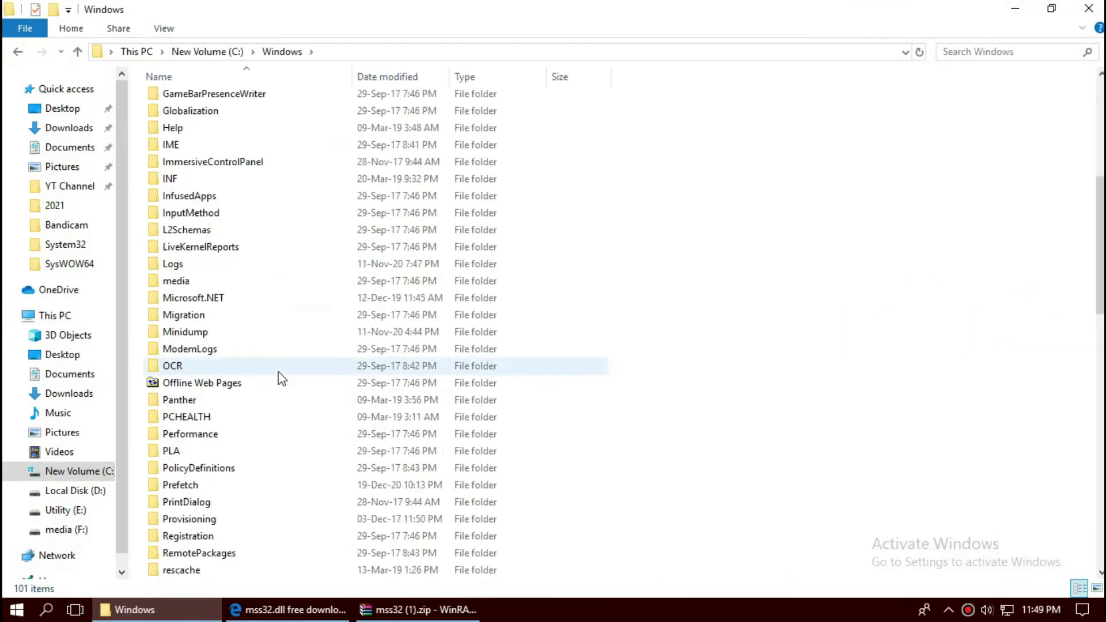
pyautogui.scroll(-1, 277, 377)
pyautogui.scroll(-2, 277, 377)
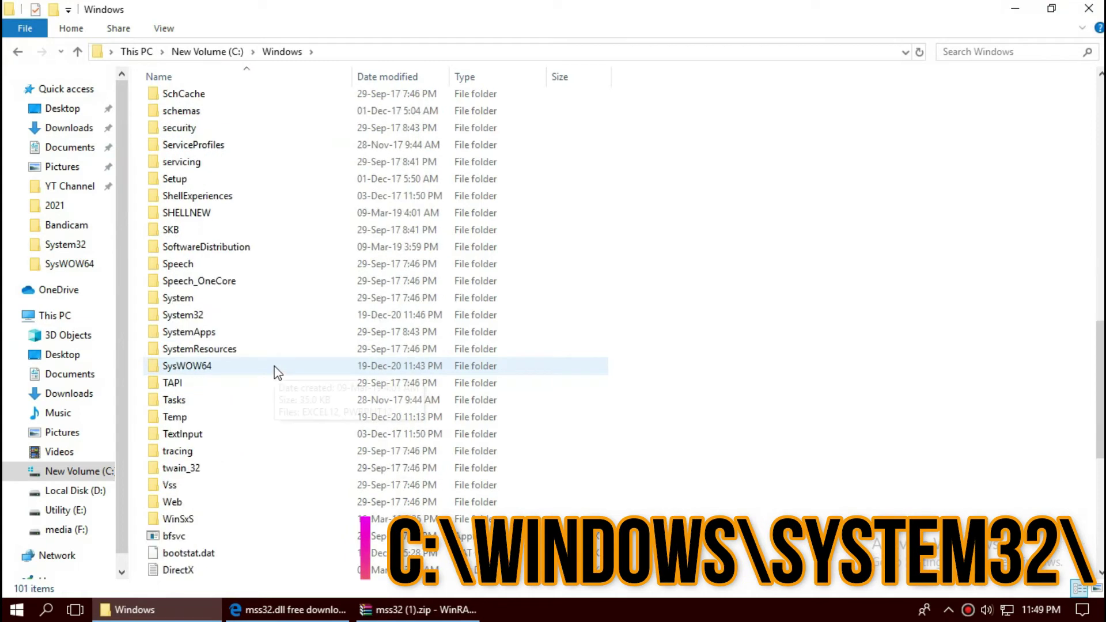
pyautogui.click(198, 316)
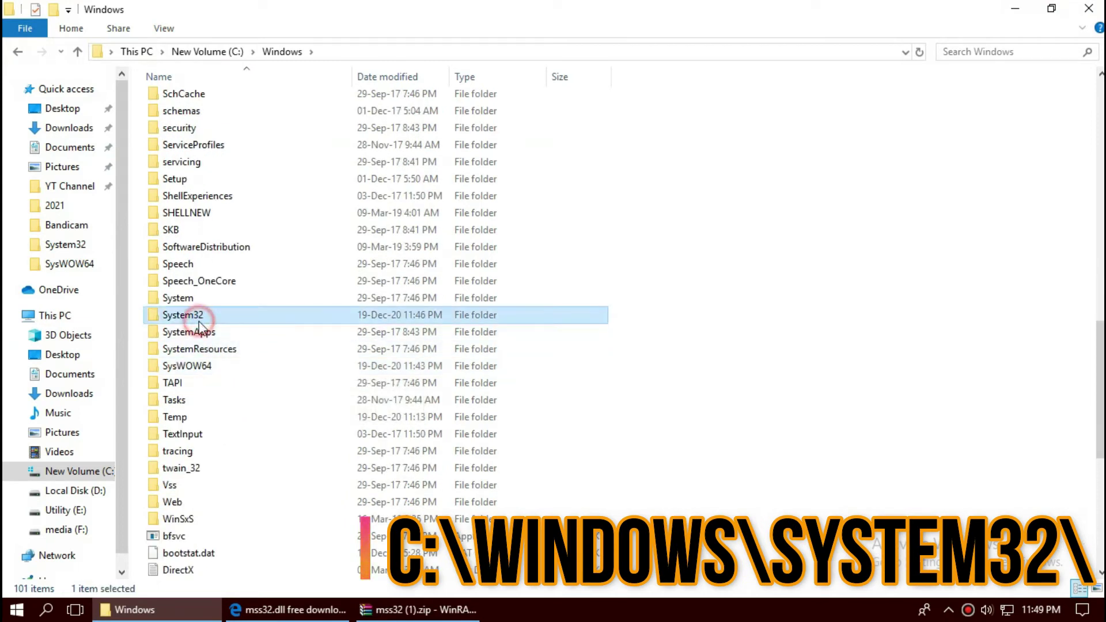
pyautogui.doubleClick(200, 323)
# Drag mss32.dll from WinRAR into System32, replacing the existing file with administrator permission
pyautogui.click(381, 610)
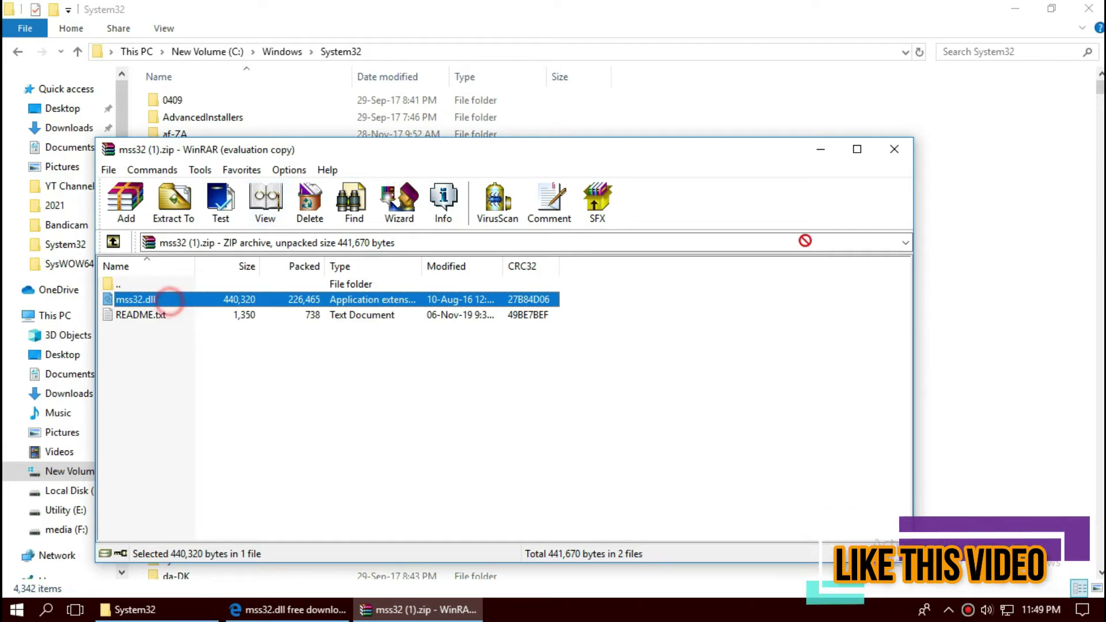
pyautogui.moveTo(1003, 280); pyautogui.dragTo(1001, 279)
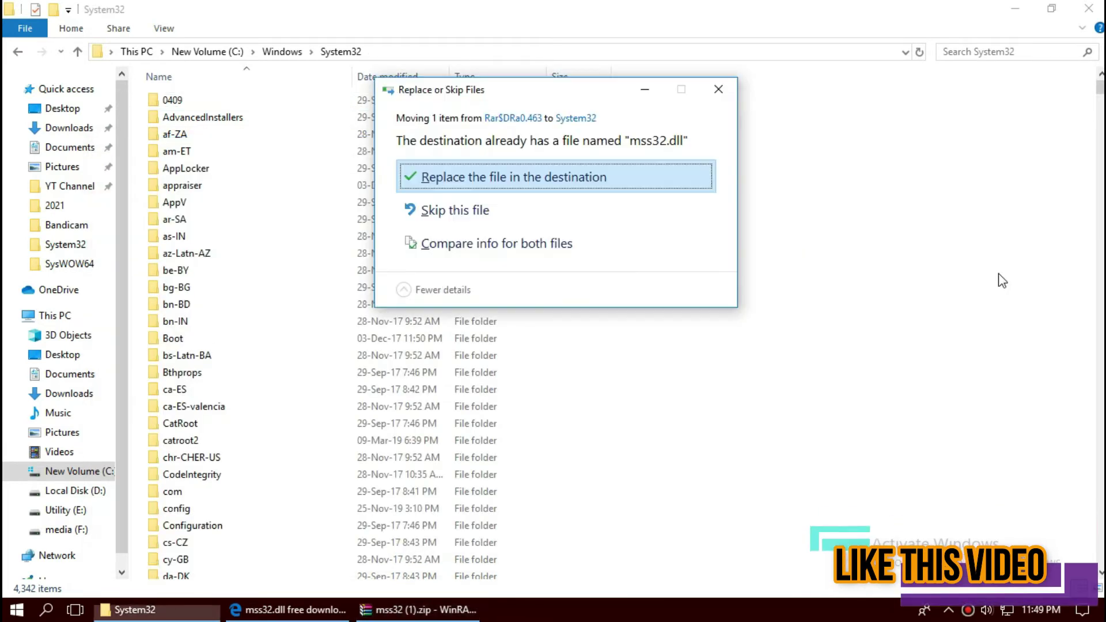
pyautogui.click(540, 181)
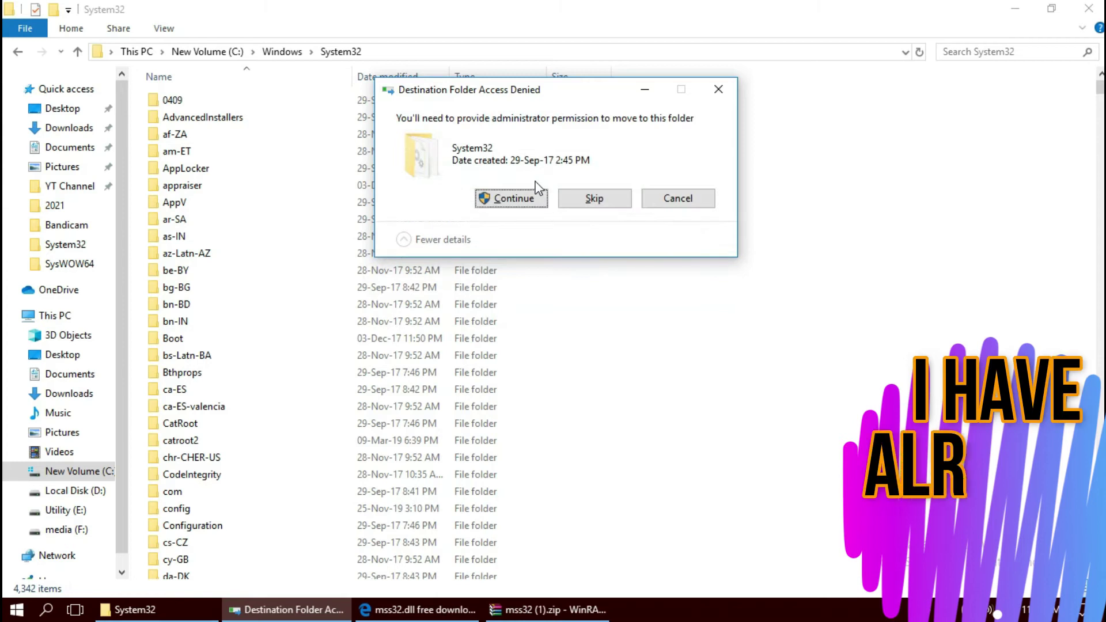
pyautogui.click(512, 198)
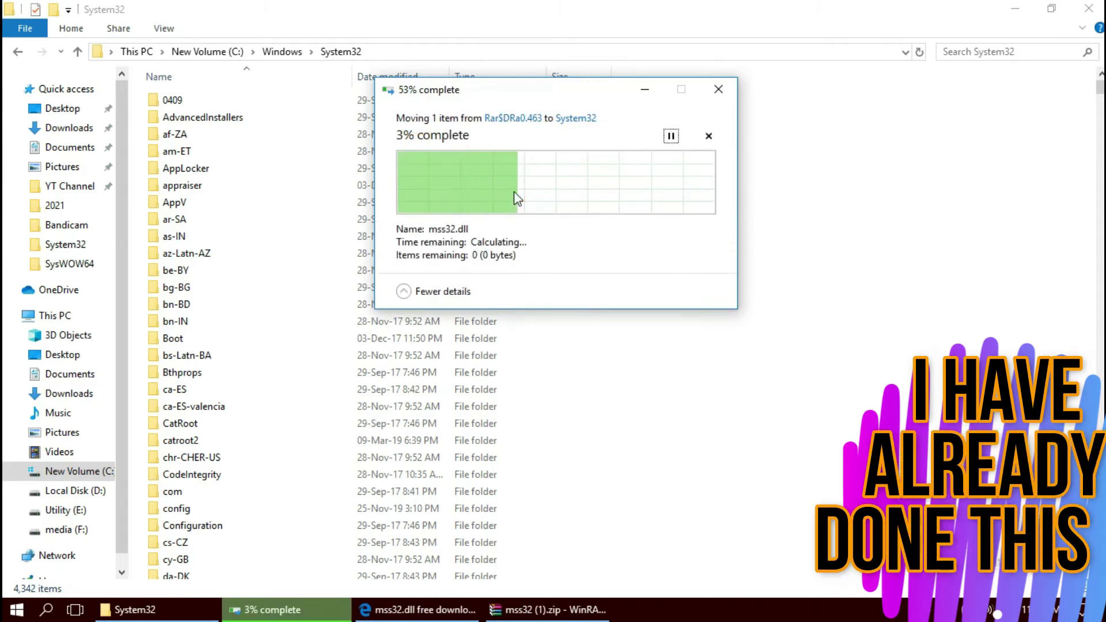
# Search System32 to confirm mss32.dll (430 KB) is present
pyautogui.click(1009, 51)
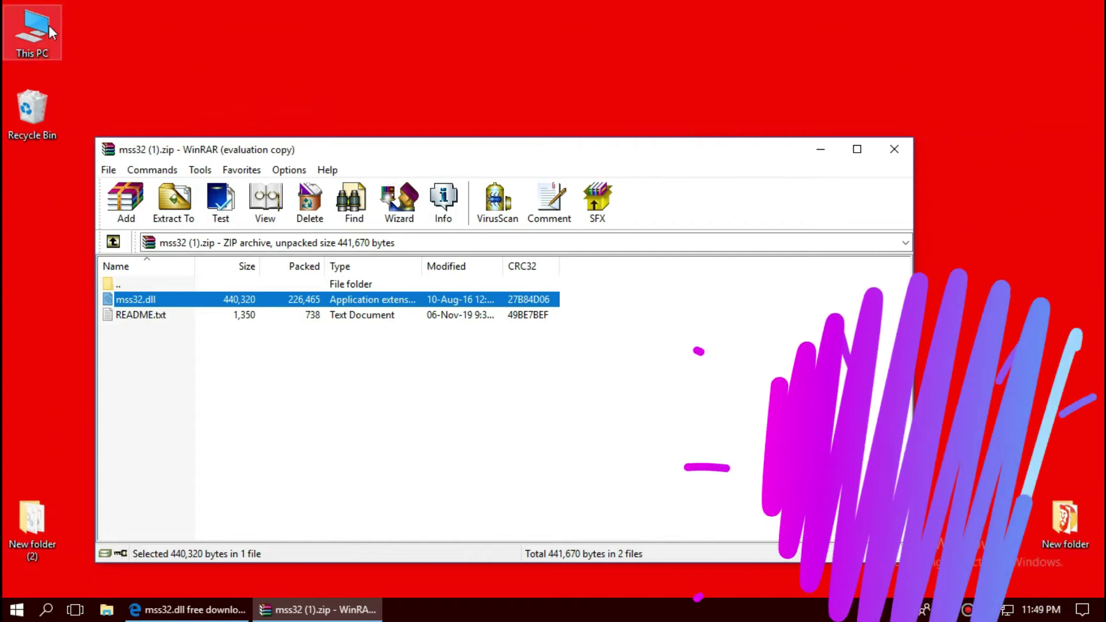
# Navigate from This PC to C:\Windows\SysWOW64
pyautogui.click(49, 26)
pyautogui.doubleClick(48, 26)
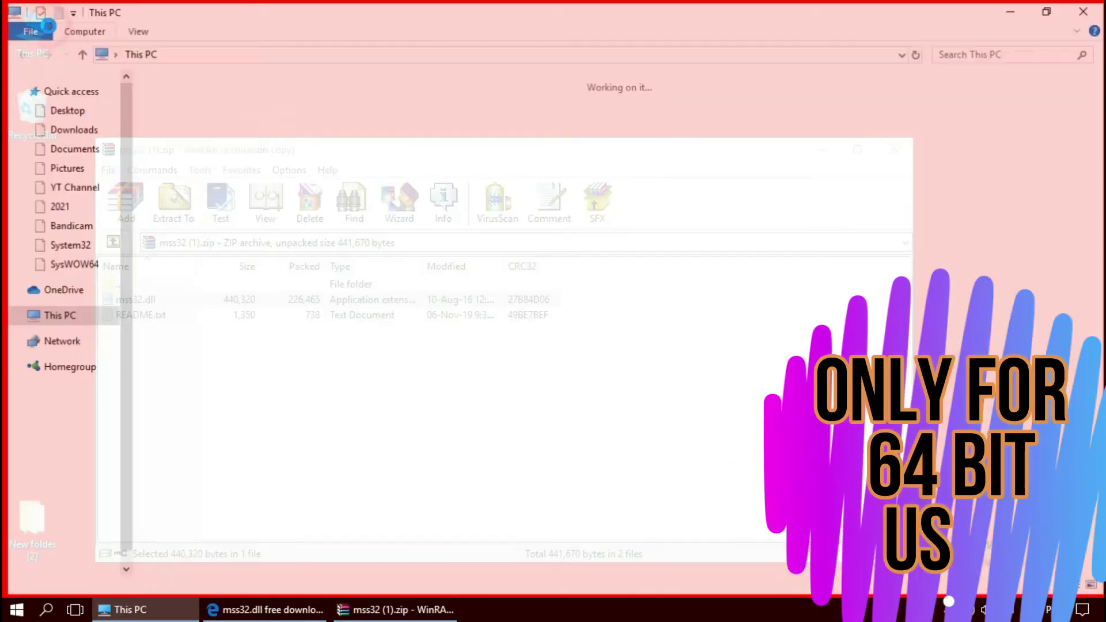
pyautogui.doubleClick(300, 234)
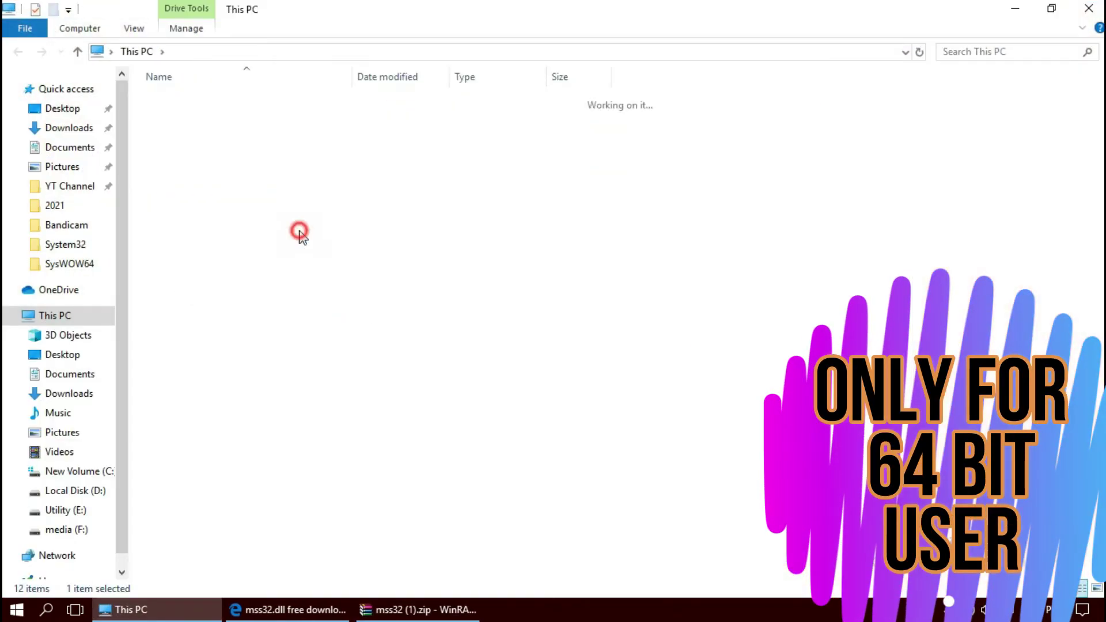
pyautogui.click(220, 201)
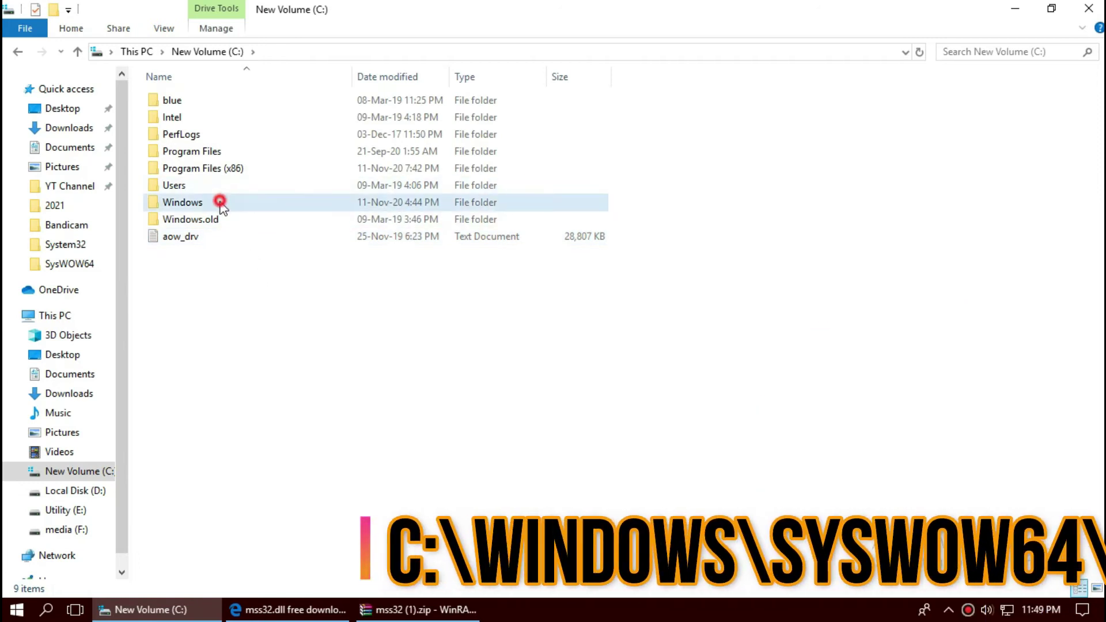
pyautogui.doubleClick(220, 202)
pyautogui.scroll(-12, 279, 439)
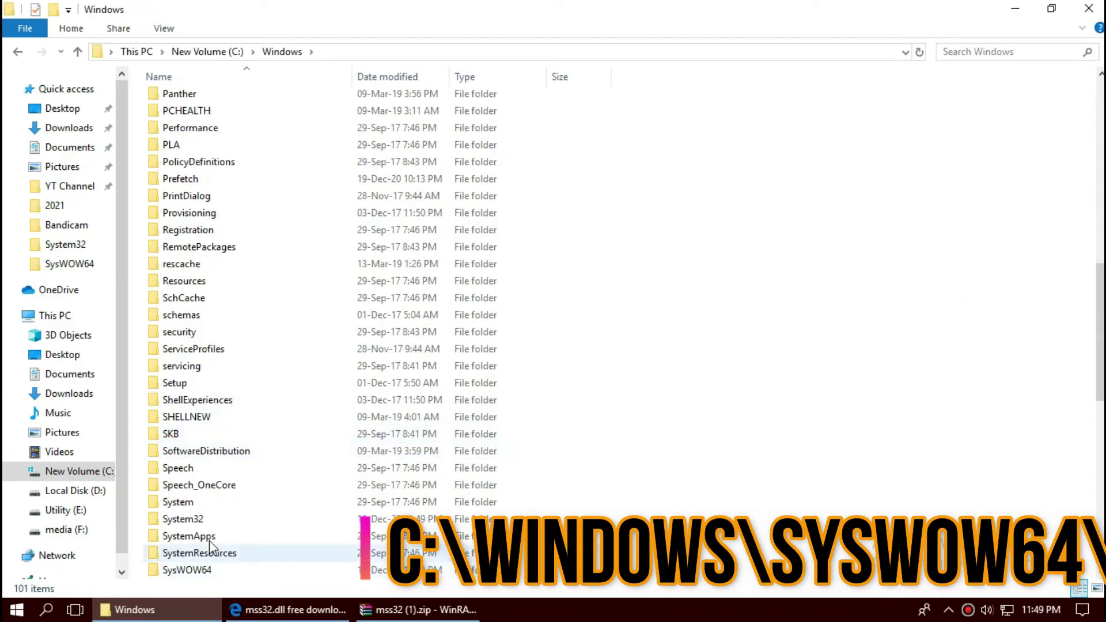
pyautogui.click(199, 572)
pyautogui.doubleClick(199, 572)
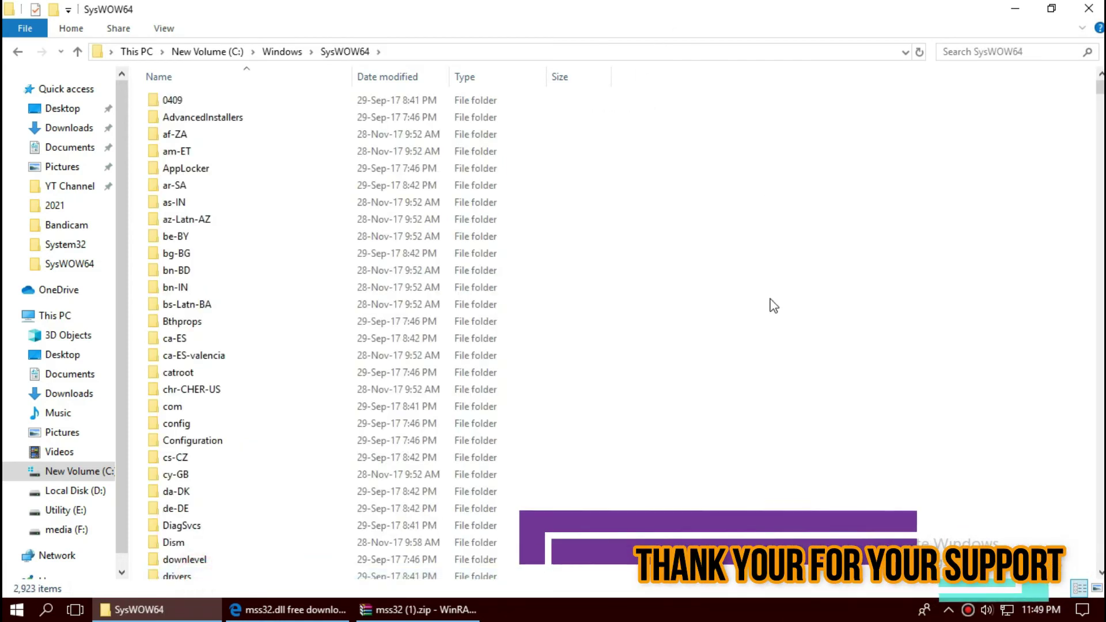
pyautogui.scroll(-2, 687, 400)
pyautogui.scroll(-5, 545, 498)
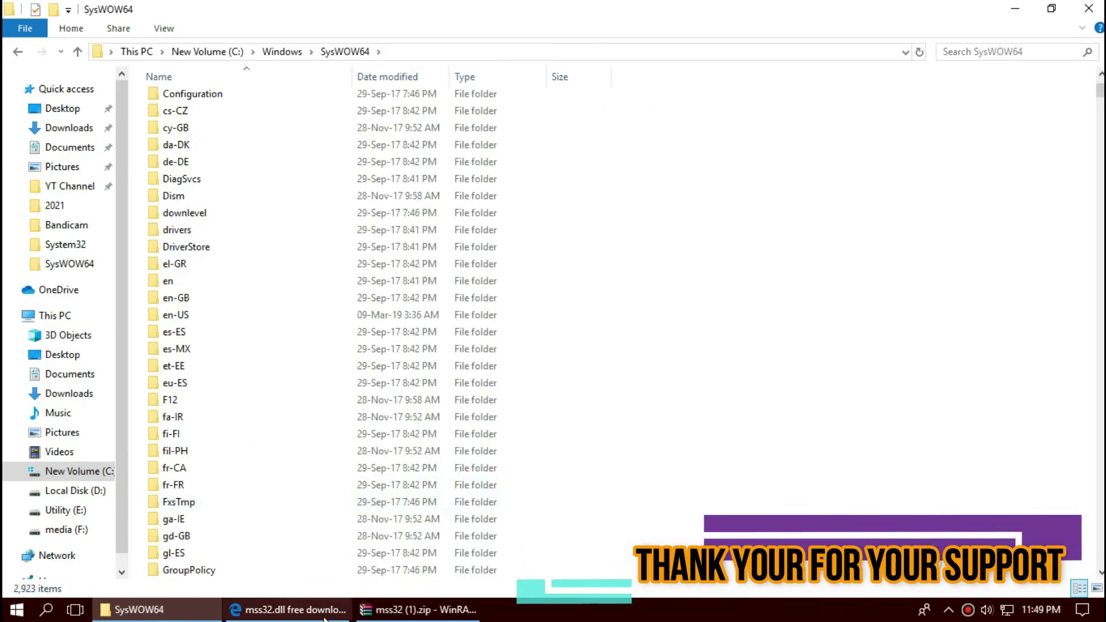
# Drag mss32.dll from WinRAR into SysWOW64, replacing the existing file with administrator permission
pyautogui.click(396, 610)
pyautogui.moveTo(136, 299); pyautogui.dragTo(995, 286)
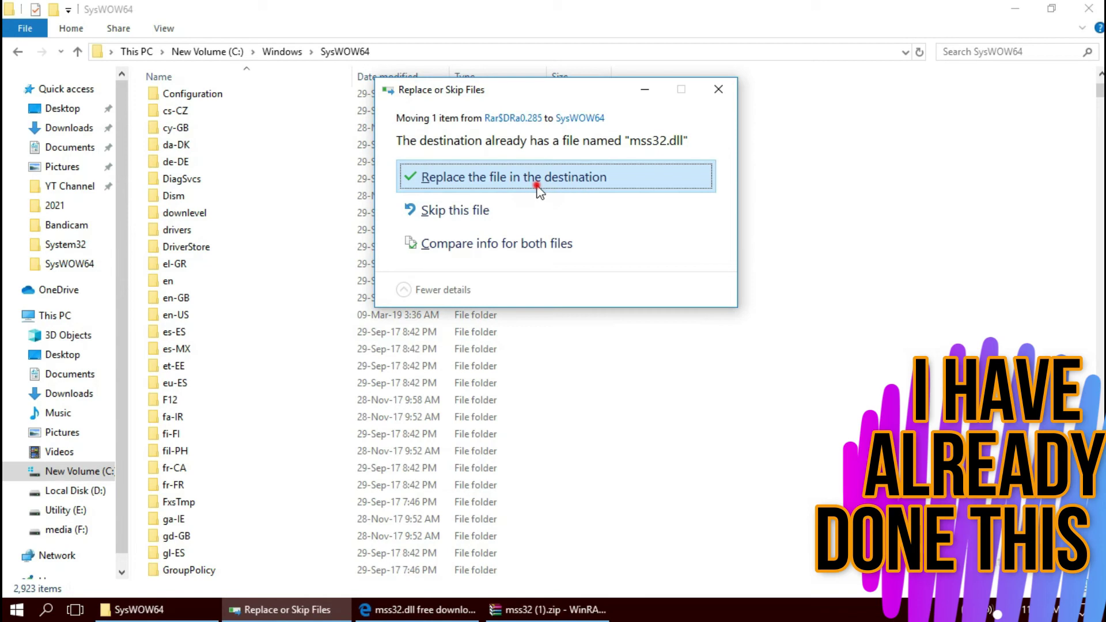
pyautogui.click(536, 185)
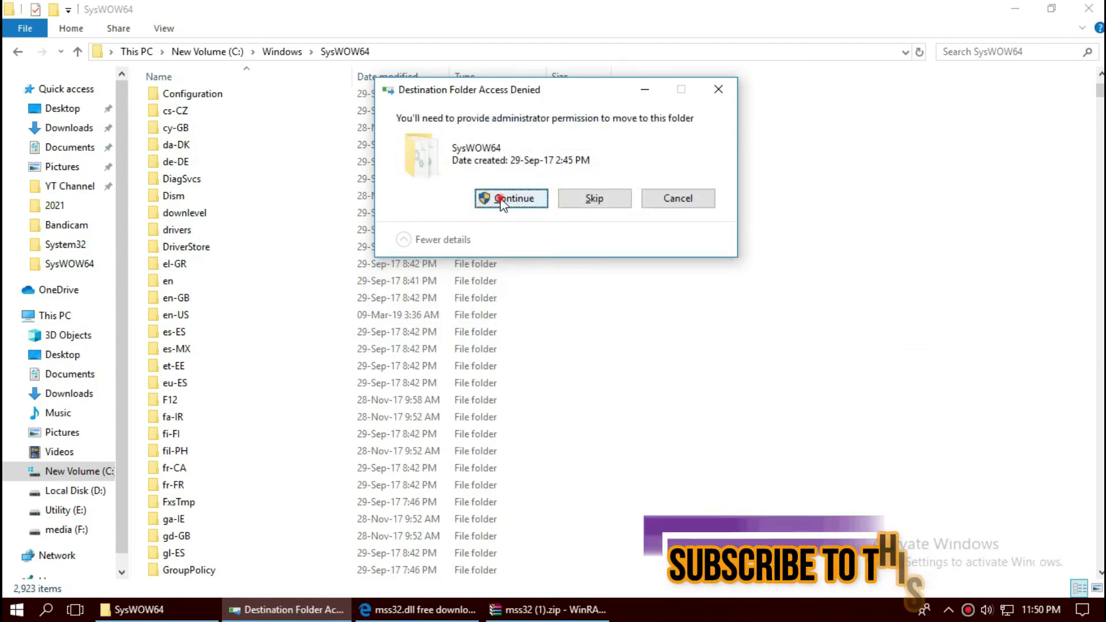
pyautogui.click(501, 198)
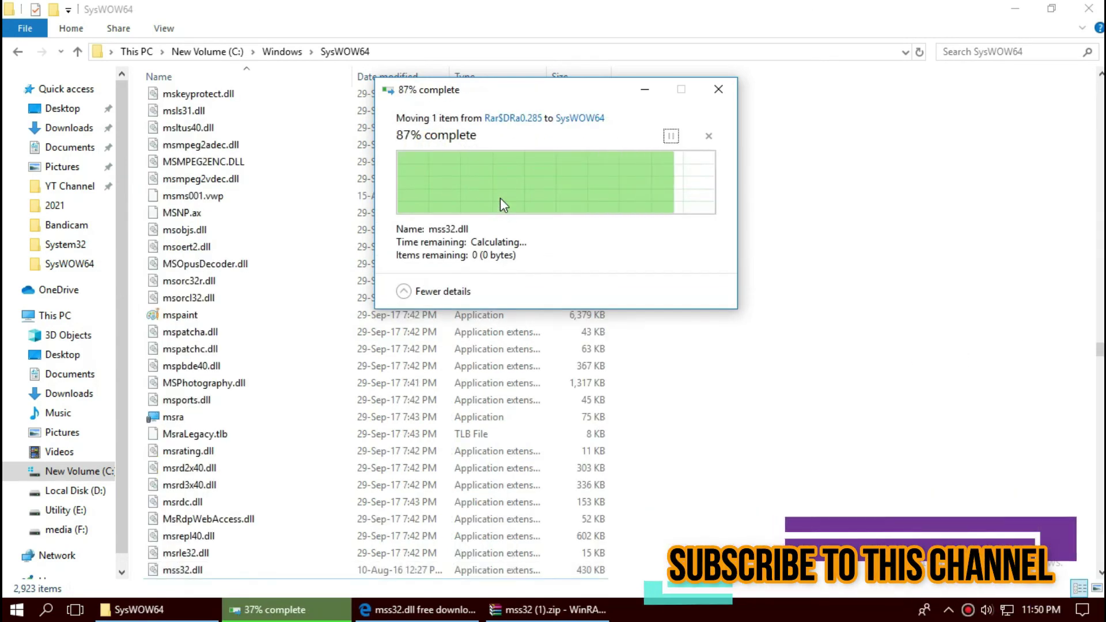
# Confirm mss32.dll (430 KB) is in SysWOW64, close Explorer, and bring up the Start menu power options
pyautogui.click(990, 49)
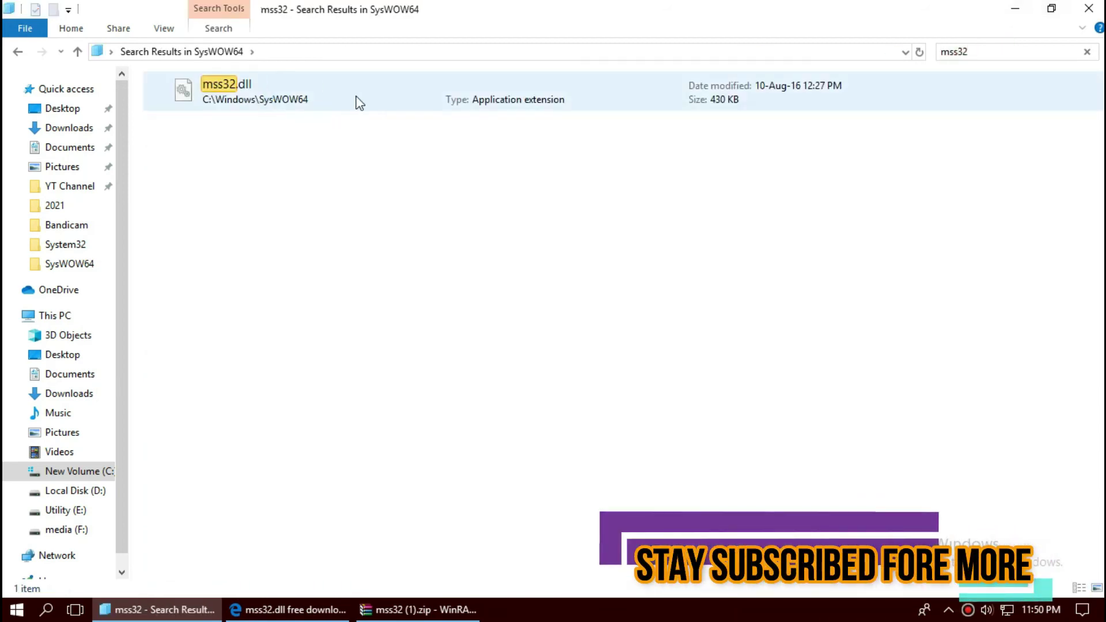
pyautogui.click(1088, 7)
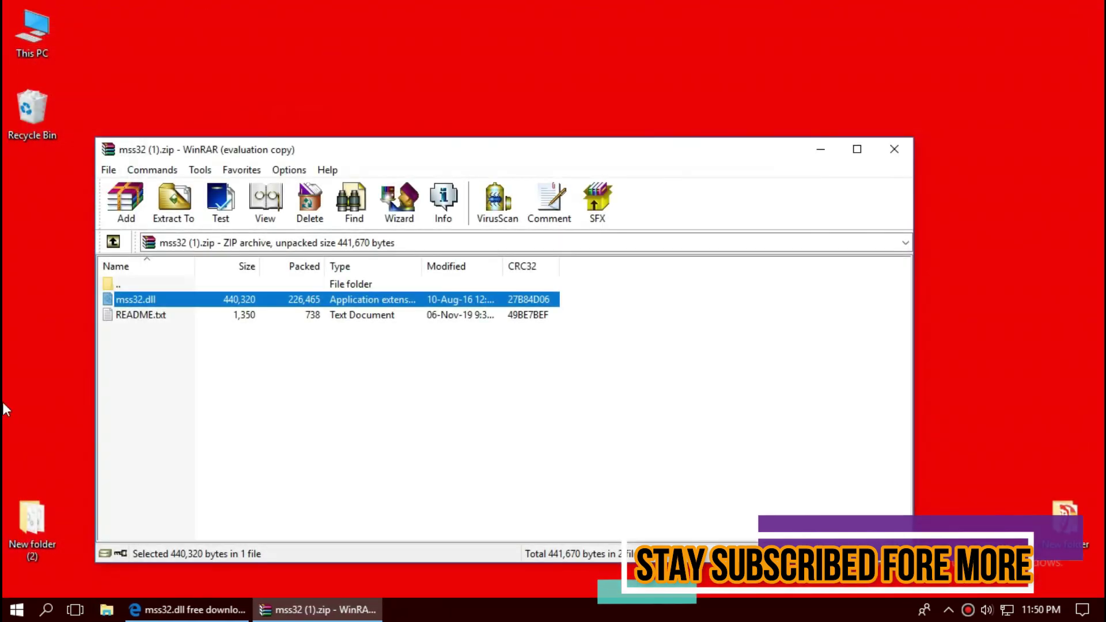
pyautogui.click(14, 609)
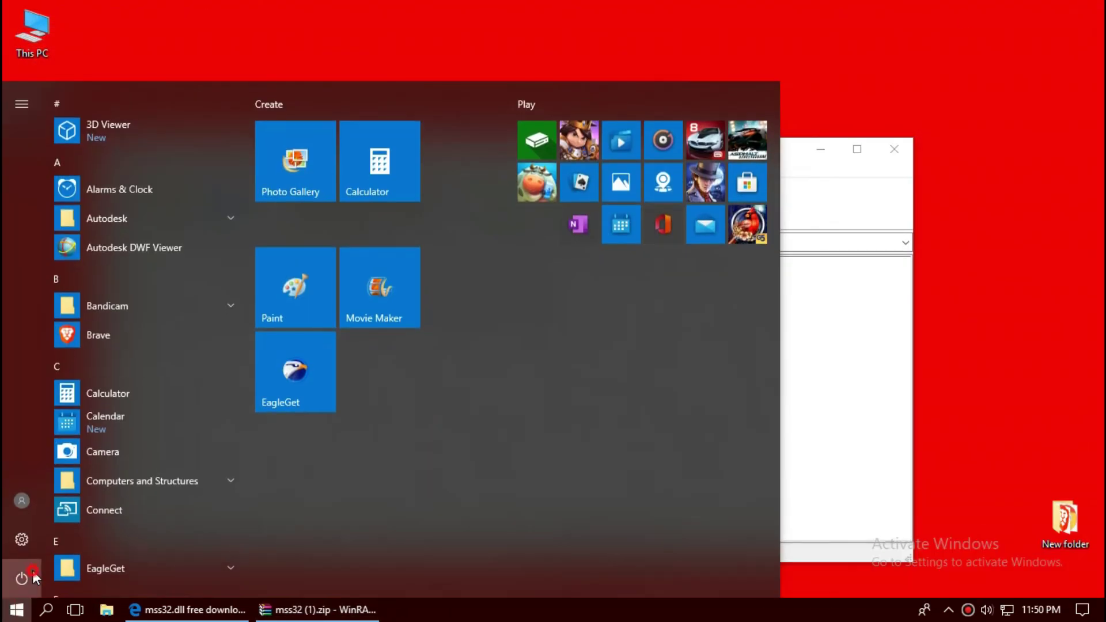